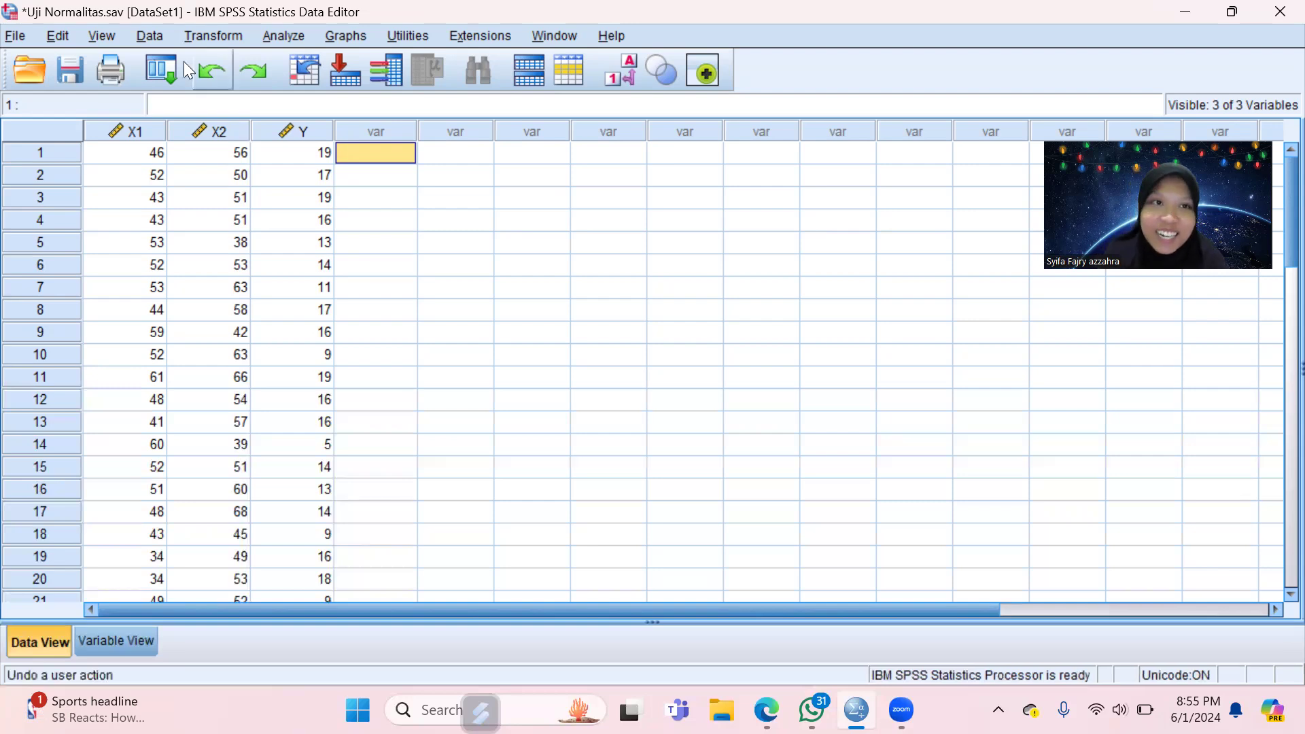
Step: Open a linear regression with Prestasi Belajar K3 [Y] as dependent and Motivasi Belajar [X1] and Minat Belajar [X2] as independent variables
click(276, 35)
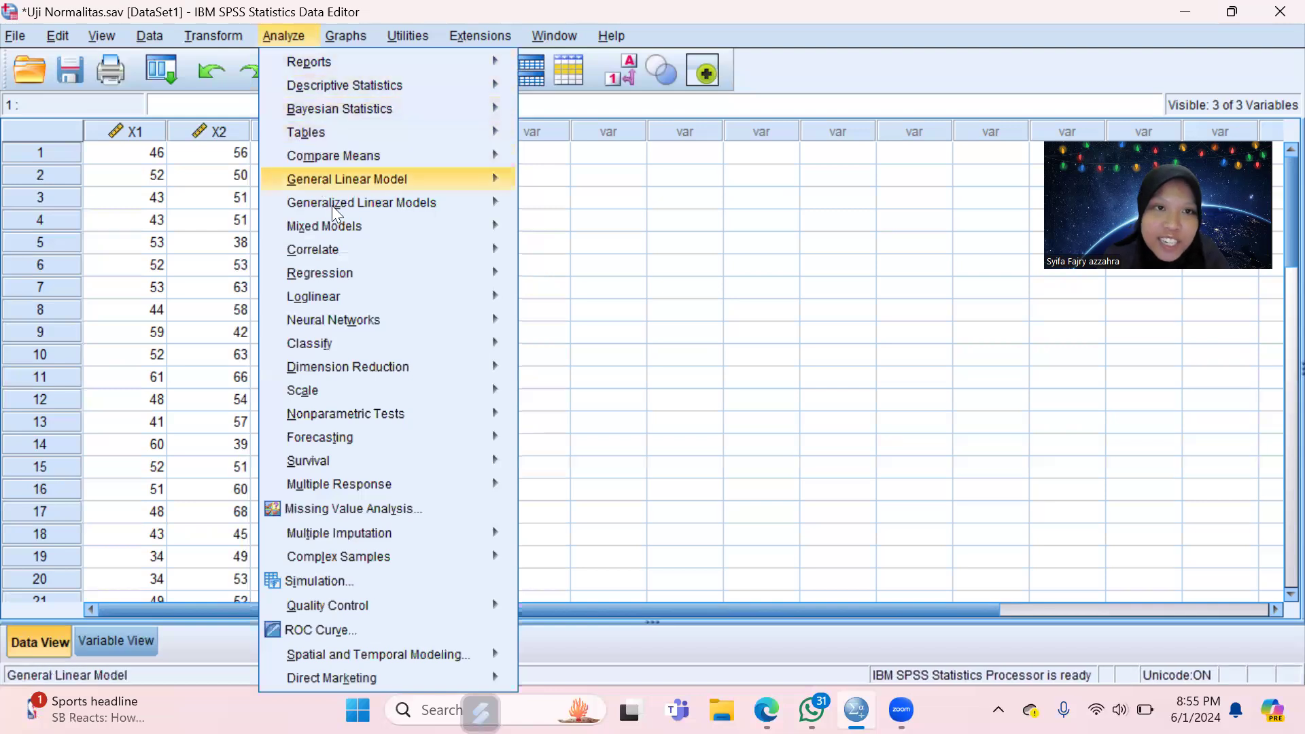
mouse_move(347, 252)
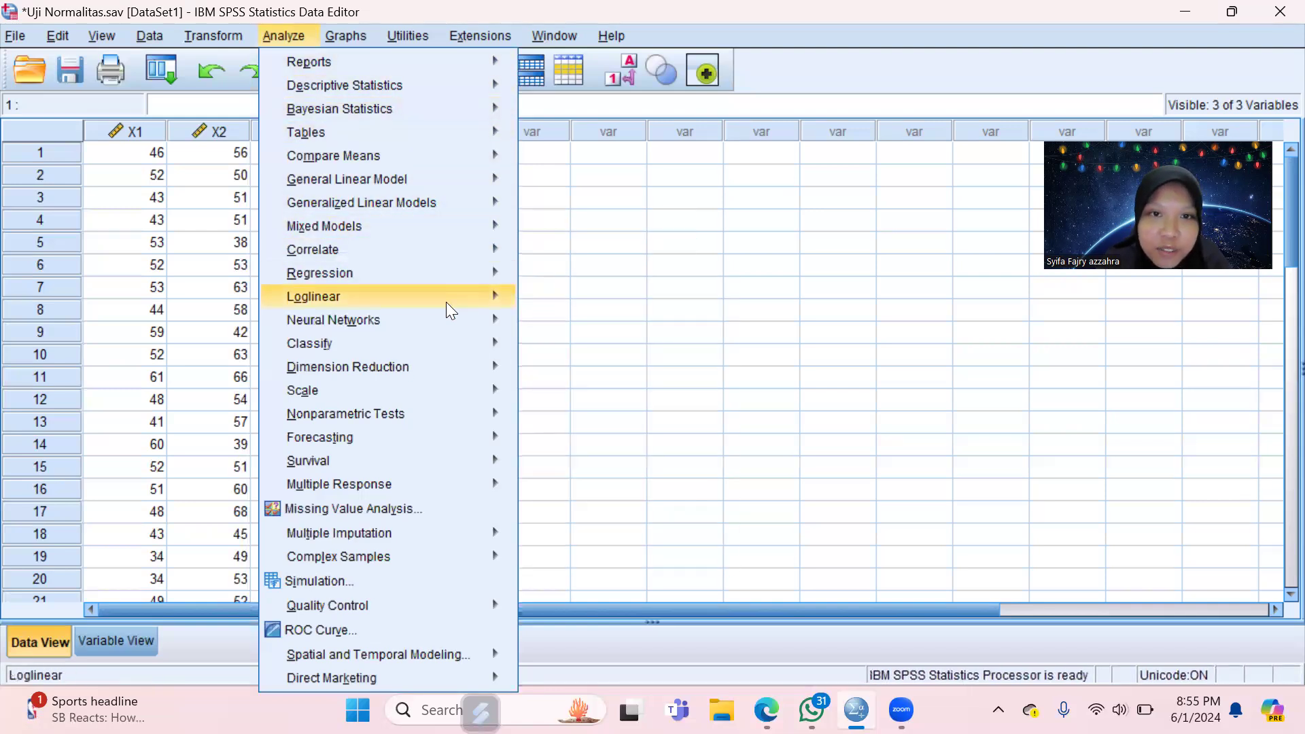
mouse_move(489, 276)
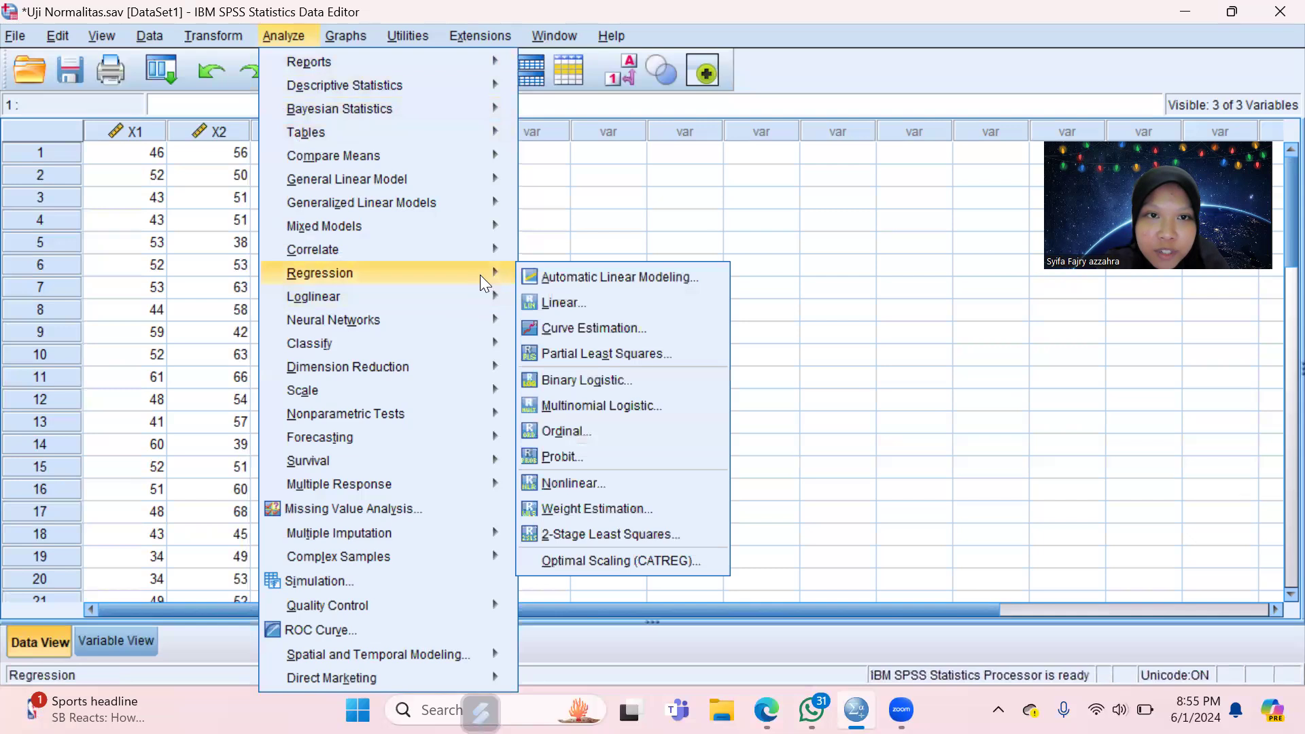
click(552, 304)
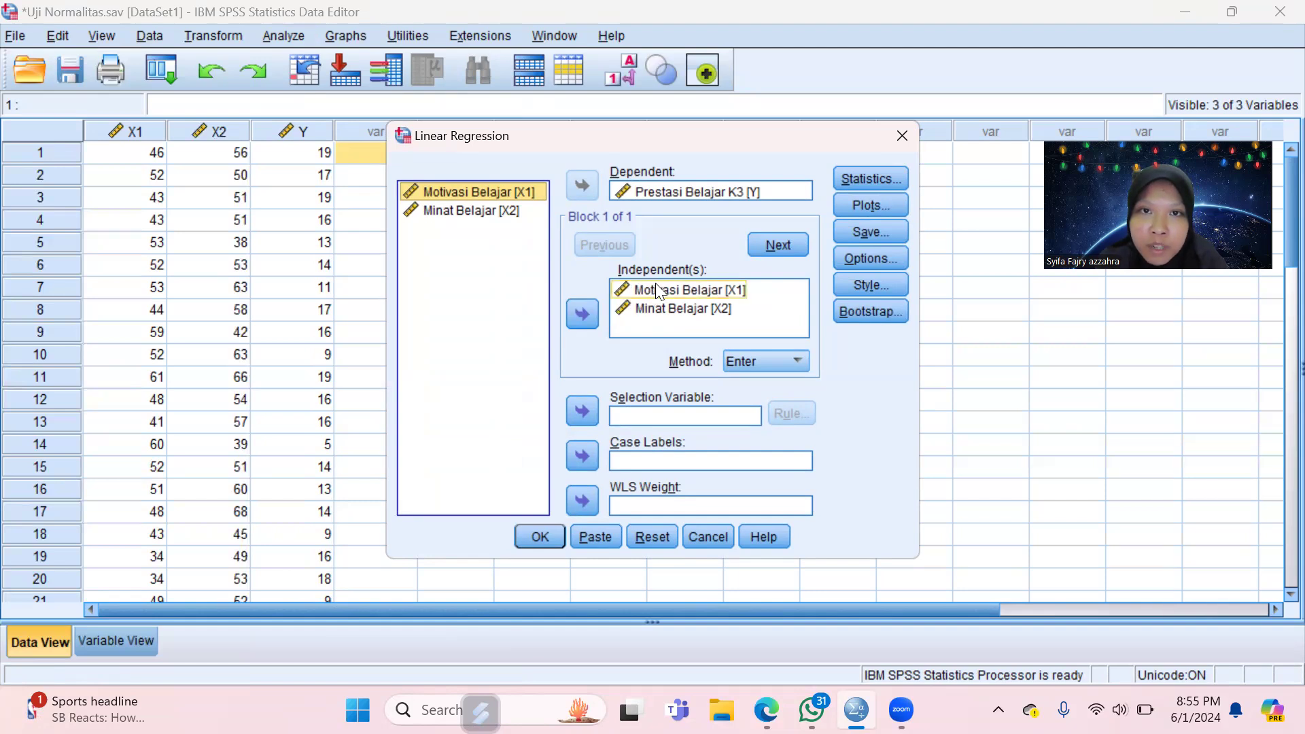
click(722, 188)
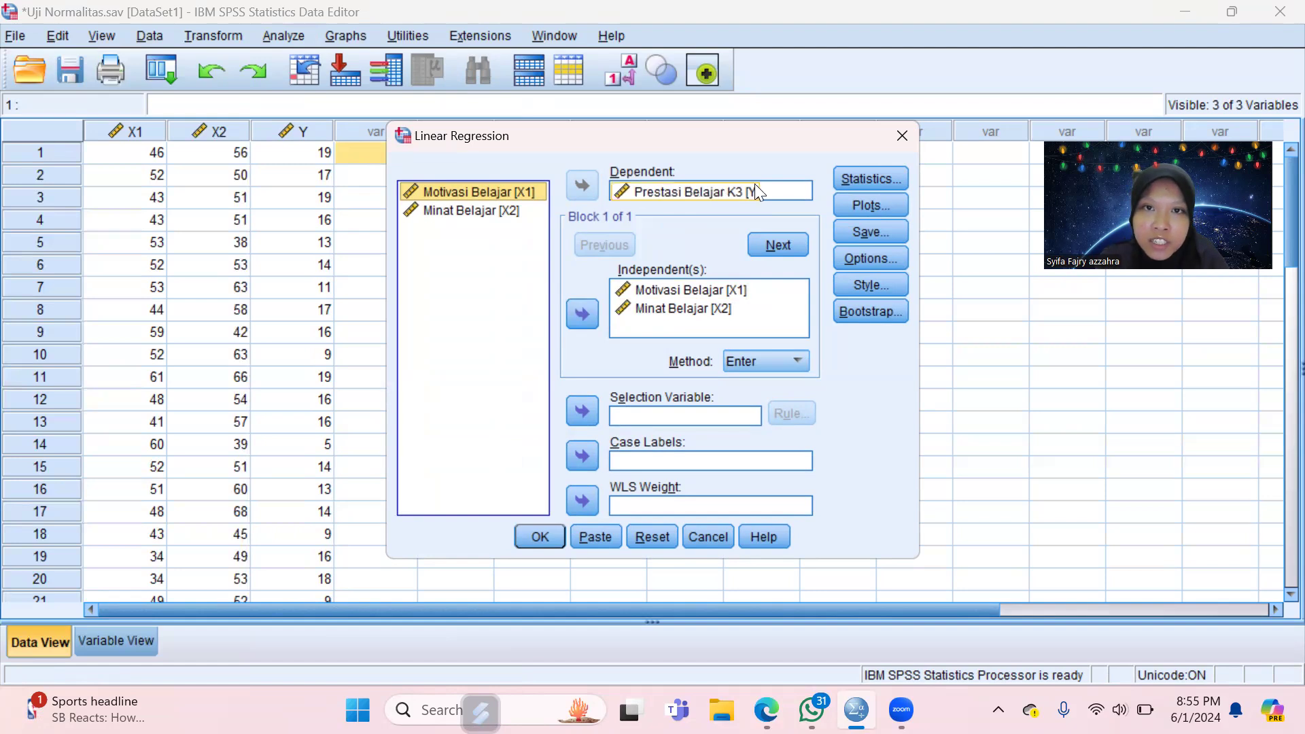
click(748, 313)
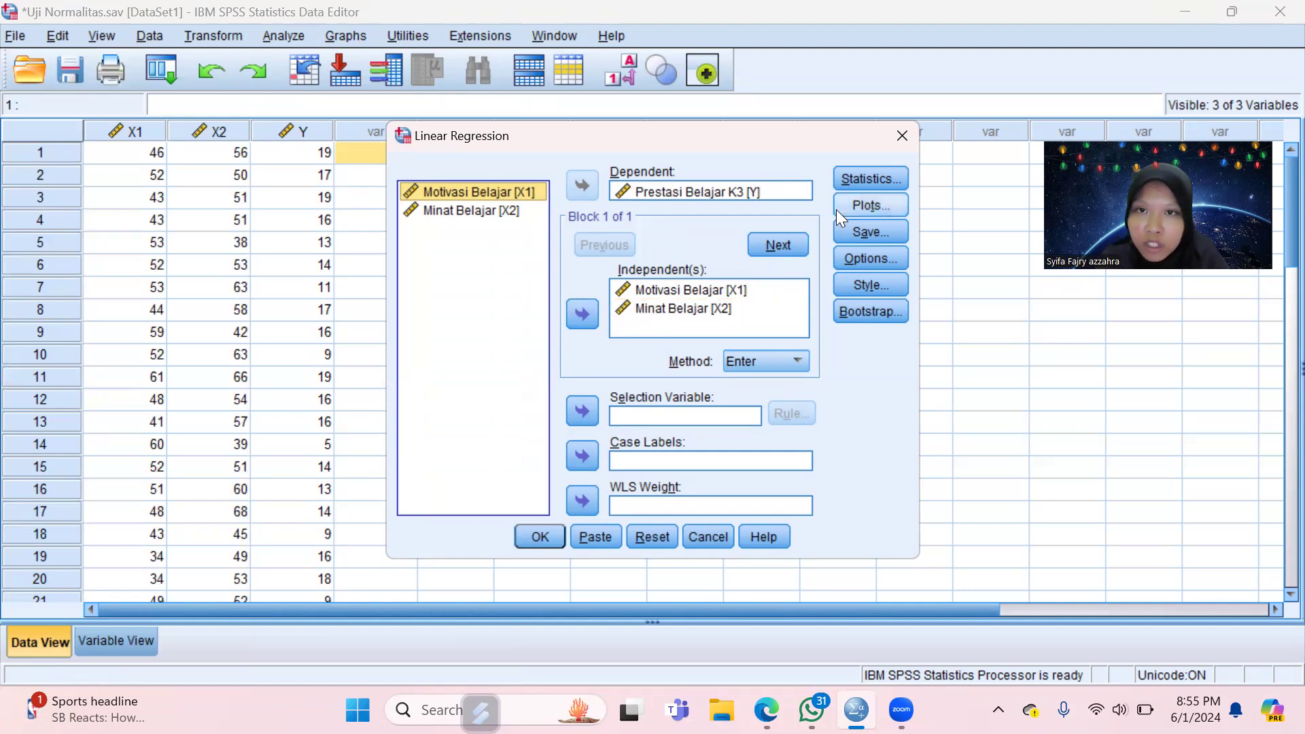
Step: Keep unstandardized residuals selected for saving as a new variable and run the regression with the Enter method
click(853, 232)
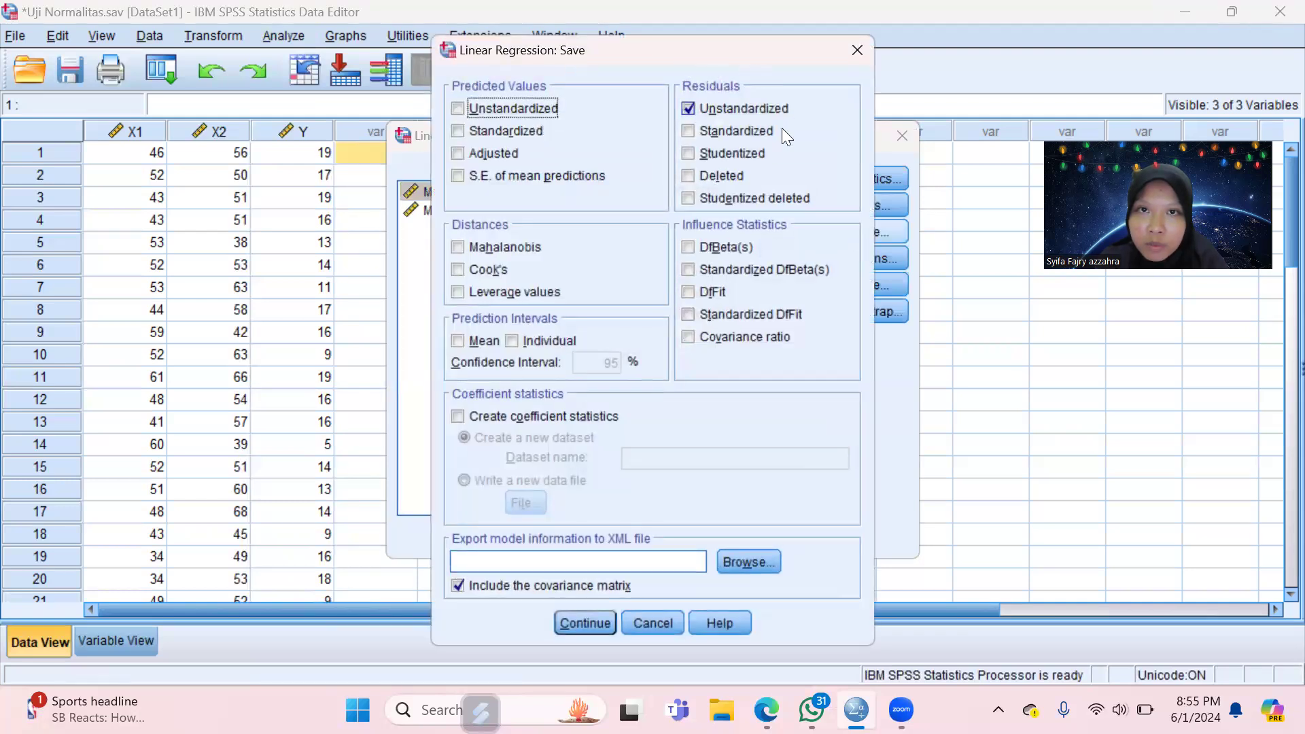
click(689, 109)
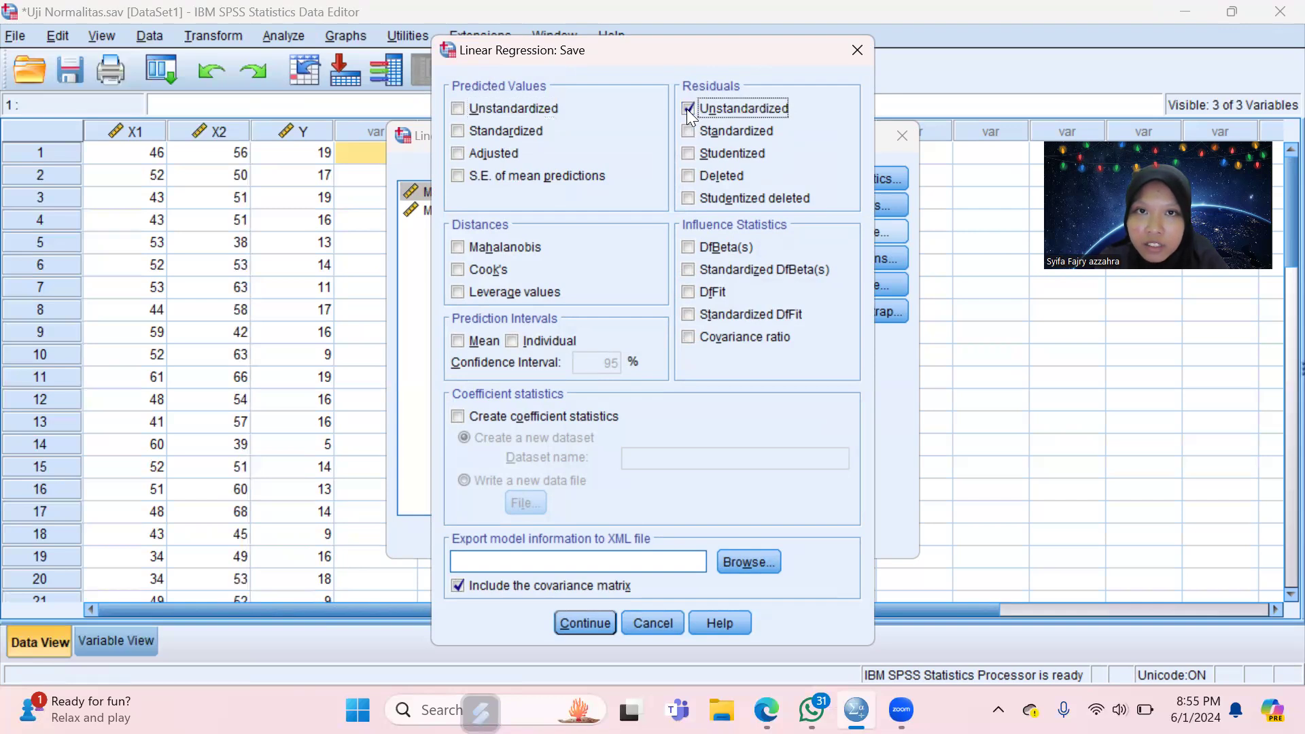
click(563, 622)
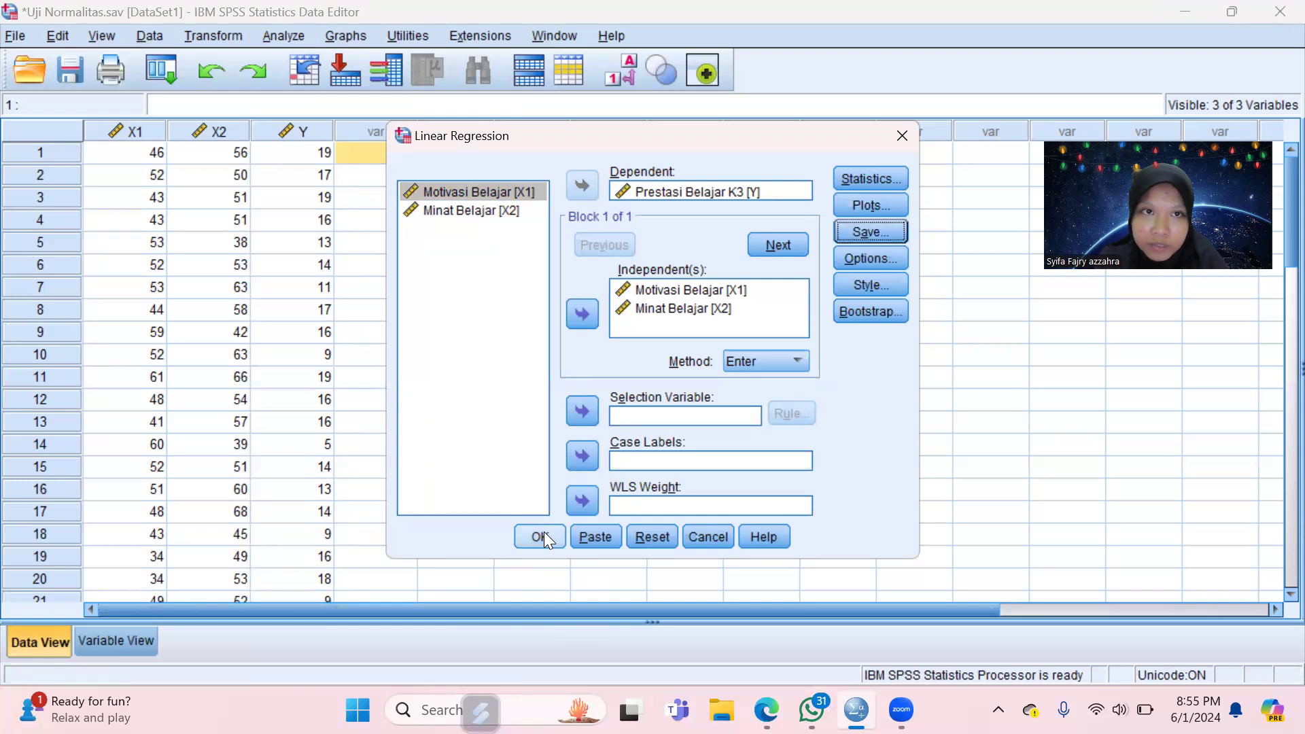
click(544, 535)
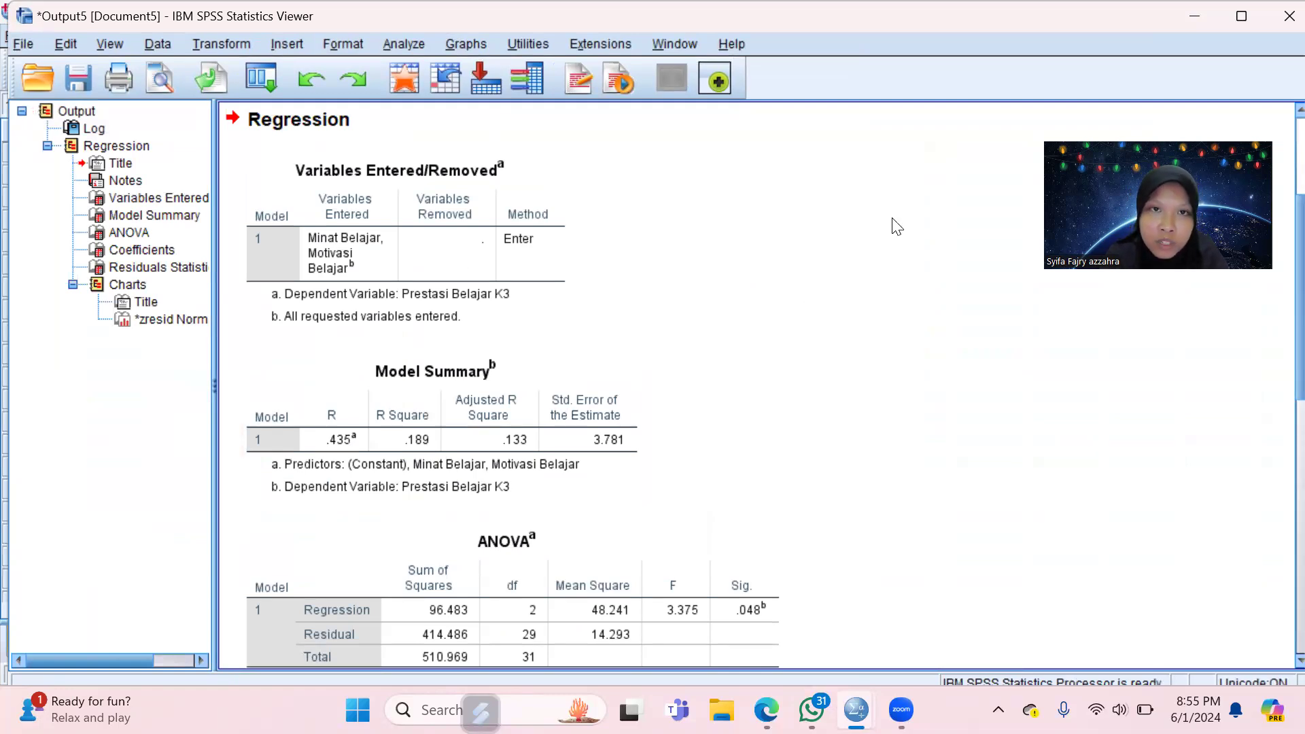
Step: Close the regression output without saving it and review the new unstandardized residual column in the data
click(1277, 17)
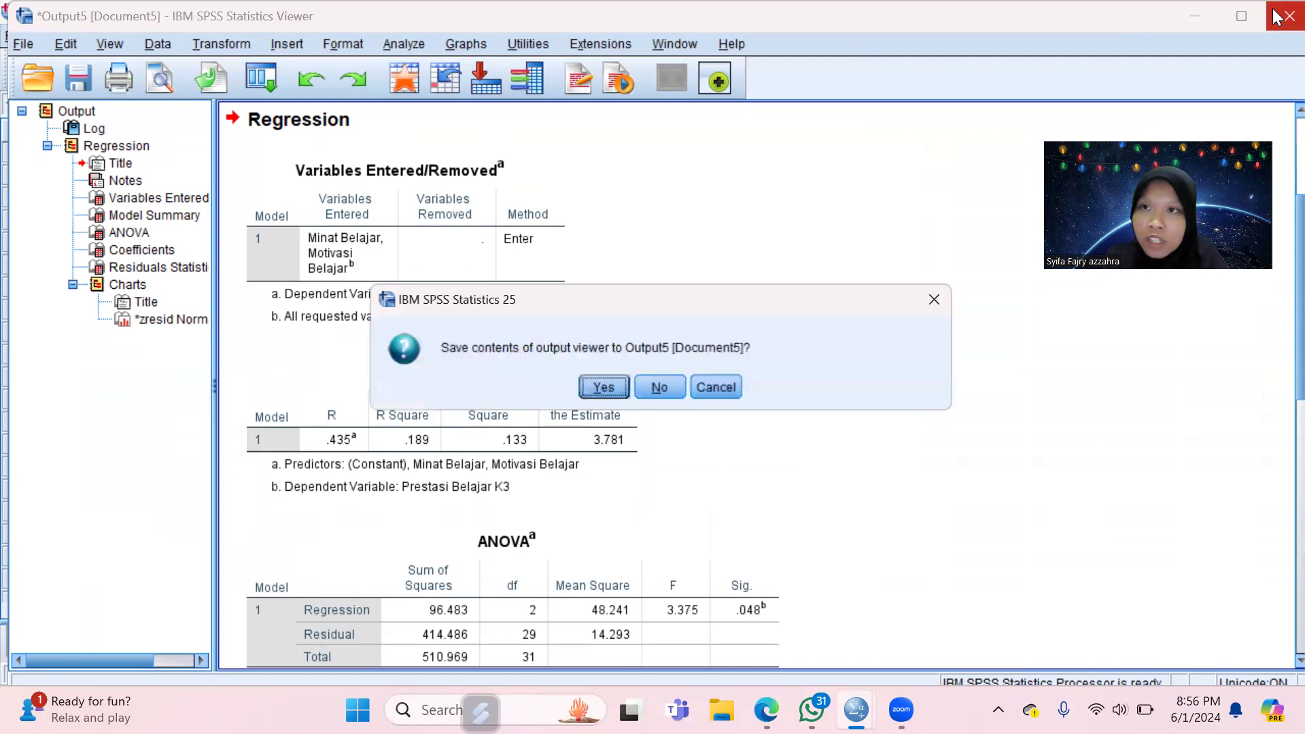
click(660, 387)
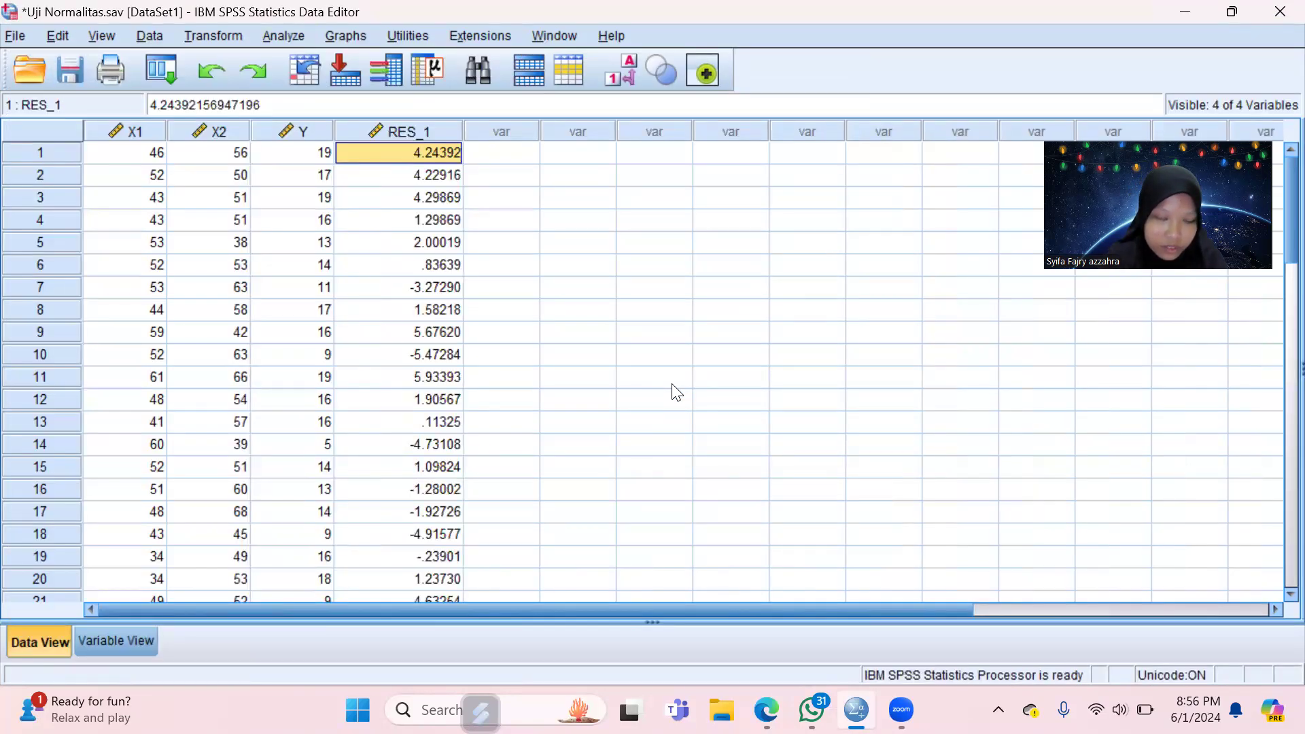
click(361, 129)
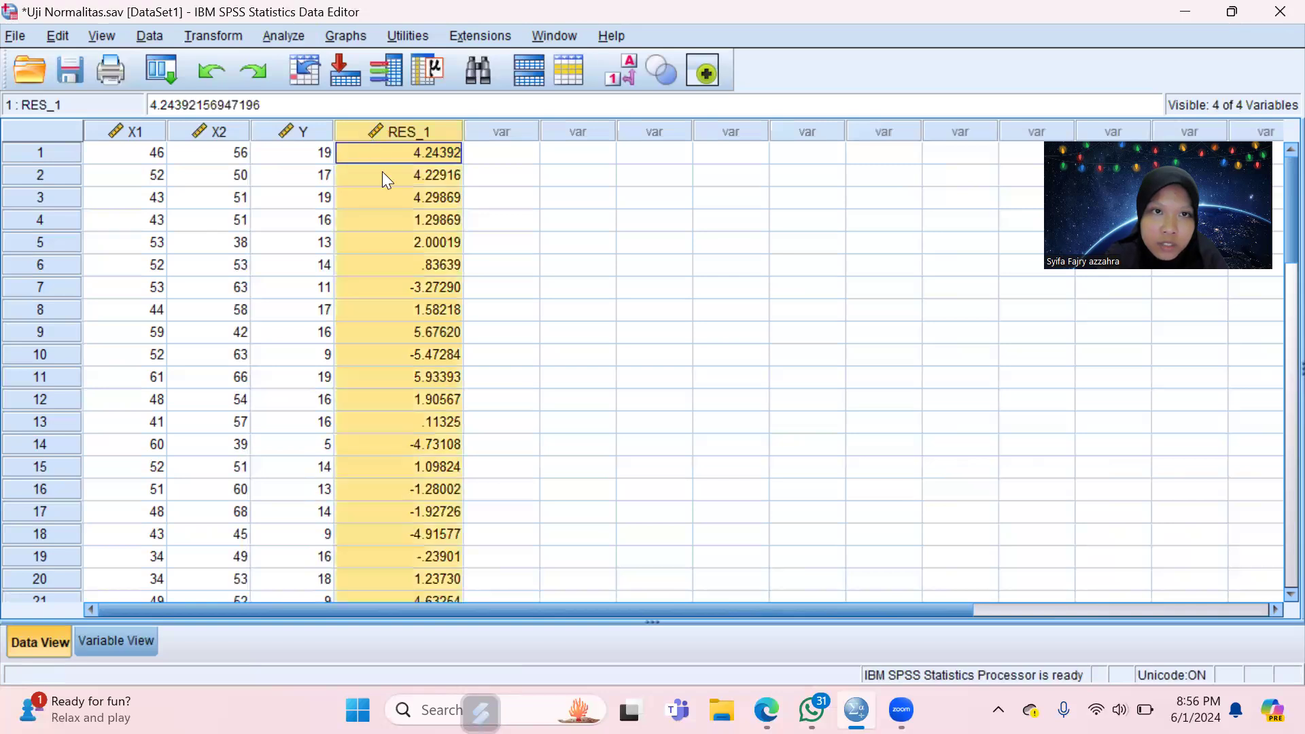
click(488, 288)
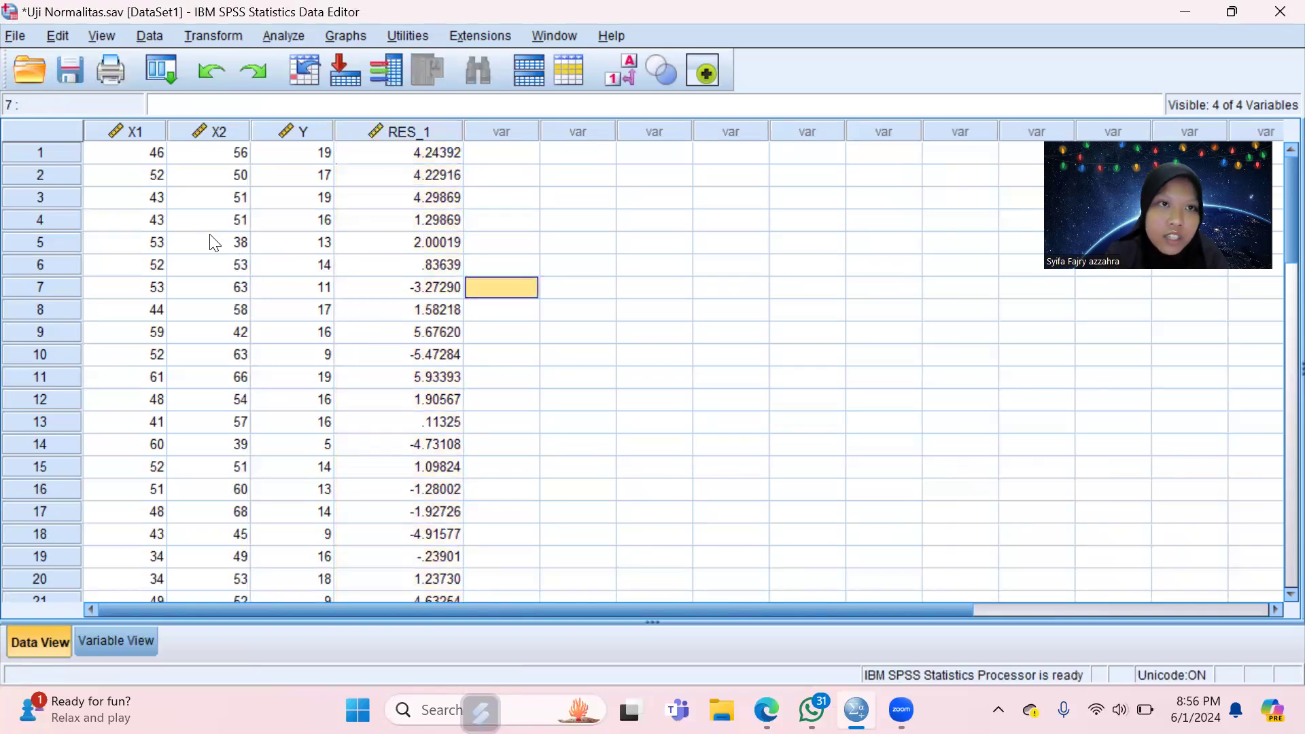
scroll(419, 248, down, 2)
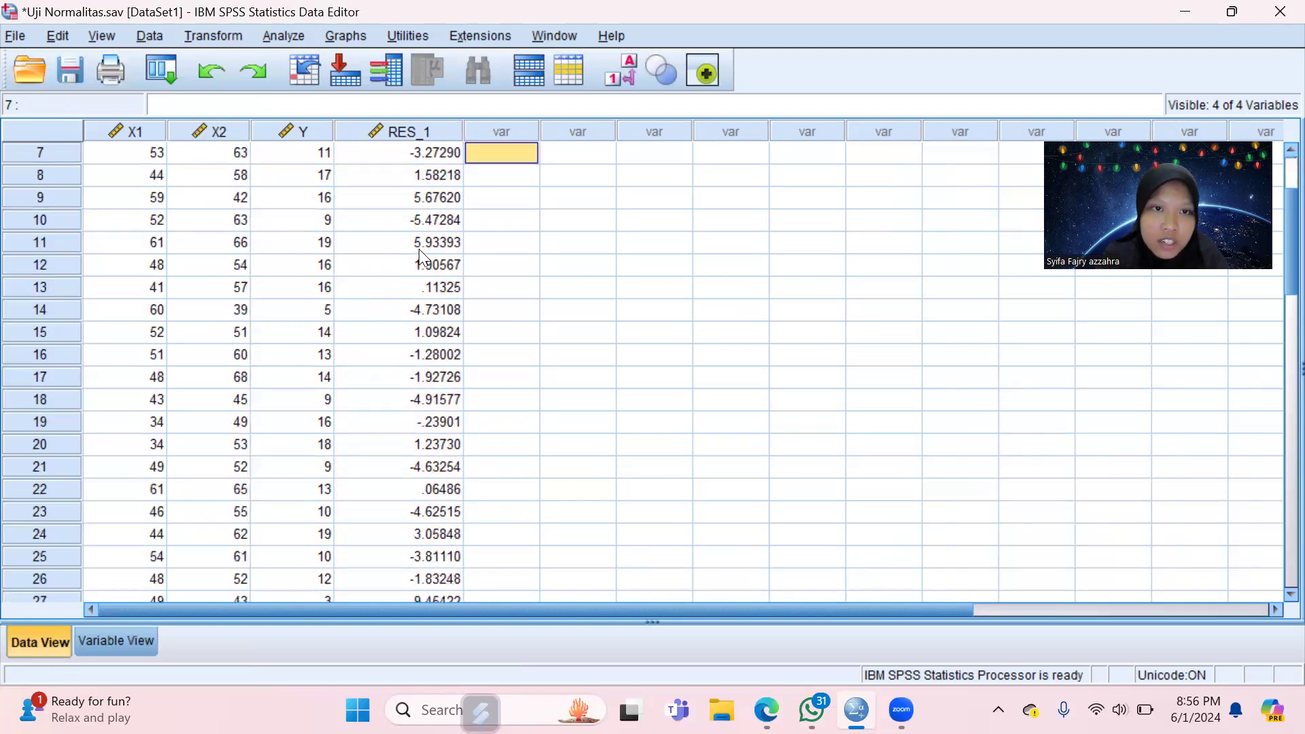
scroll(419, 252, up, 2)
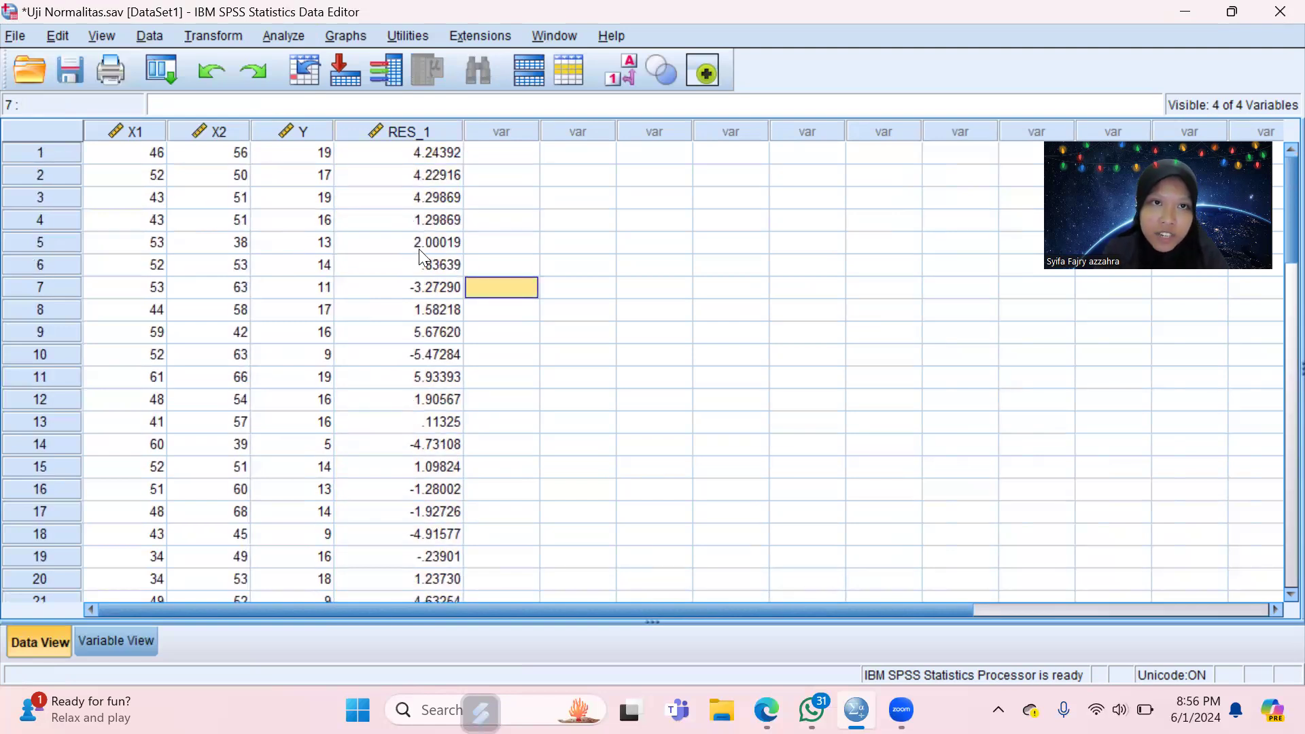
Step: Run a legacy one-sample Kolmogorov-Smirnov test of the unstandardized residual against the Normal distribution, examine its results table, and minimize the output
click(279, 38)
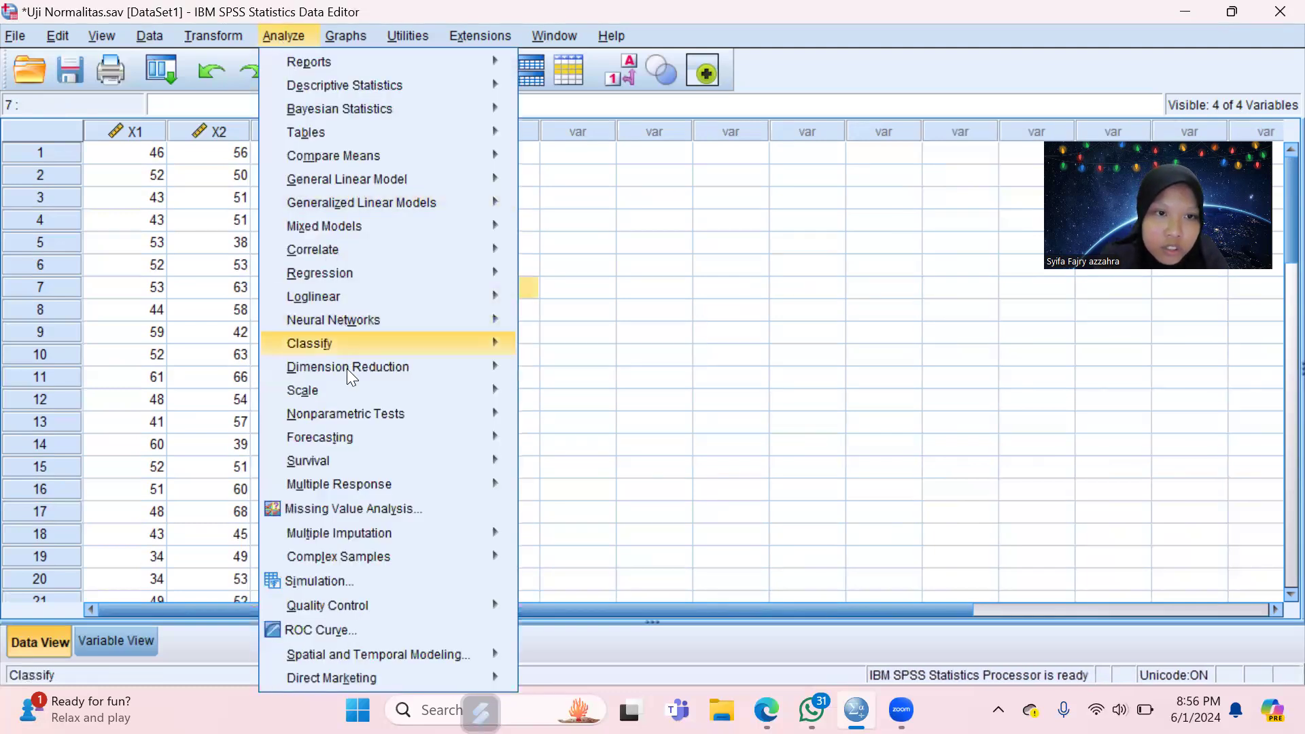
mouse_move(367, 413)
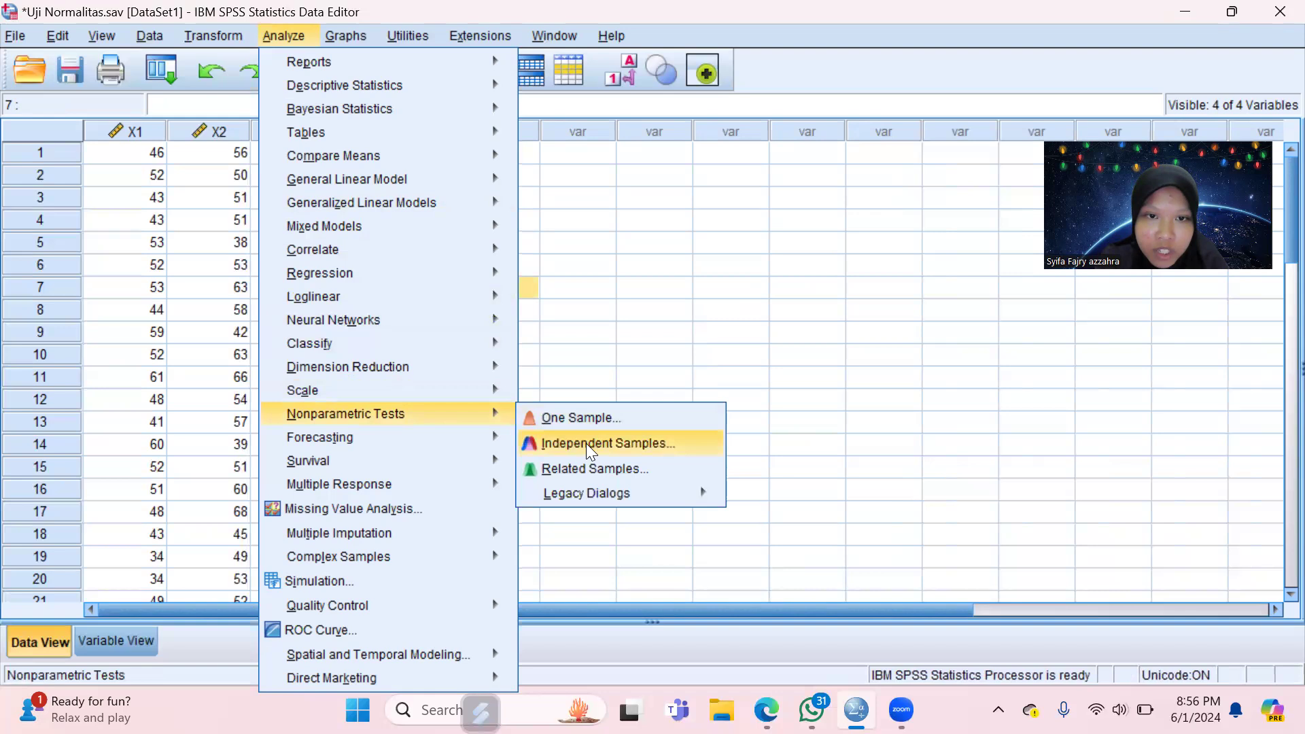
mouse_move(598, 493)
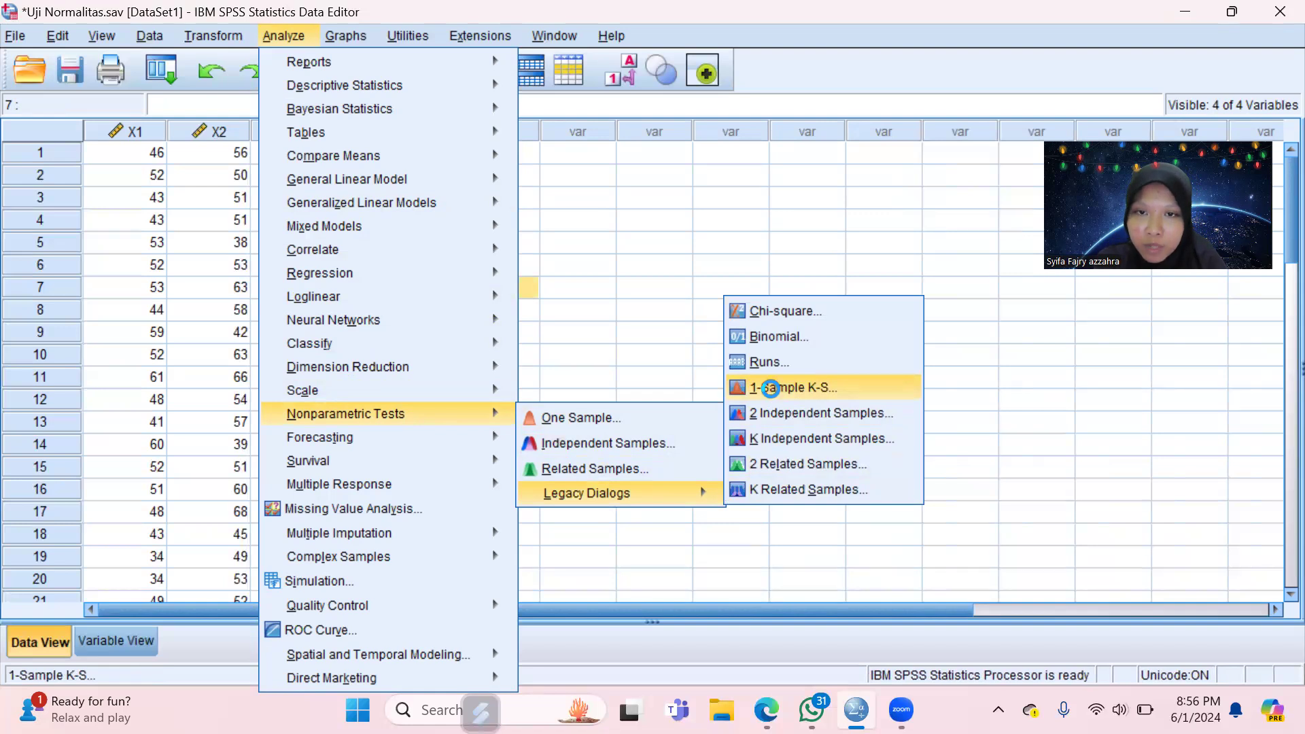
click(775, 392)
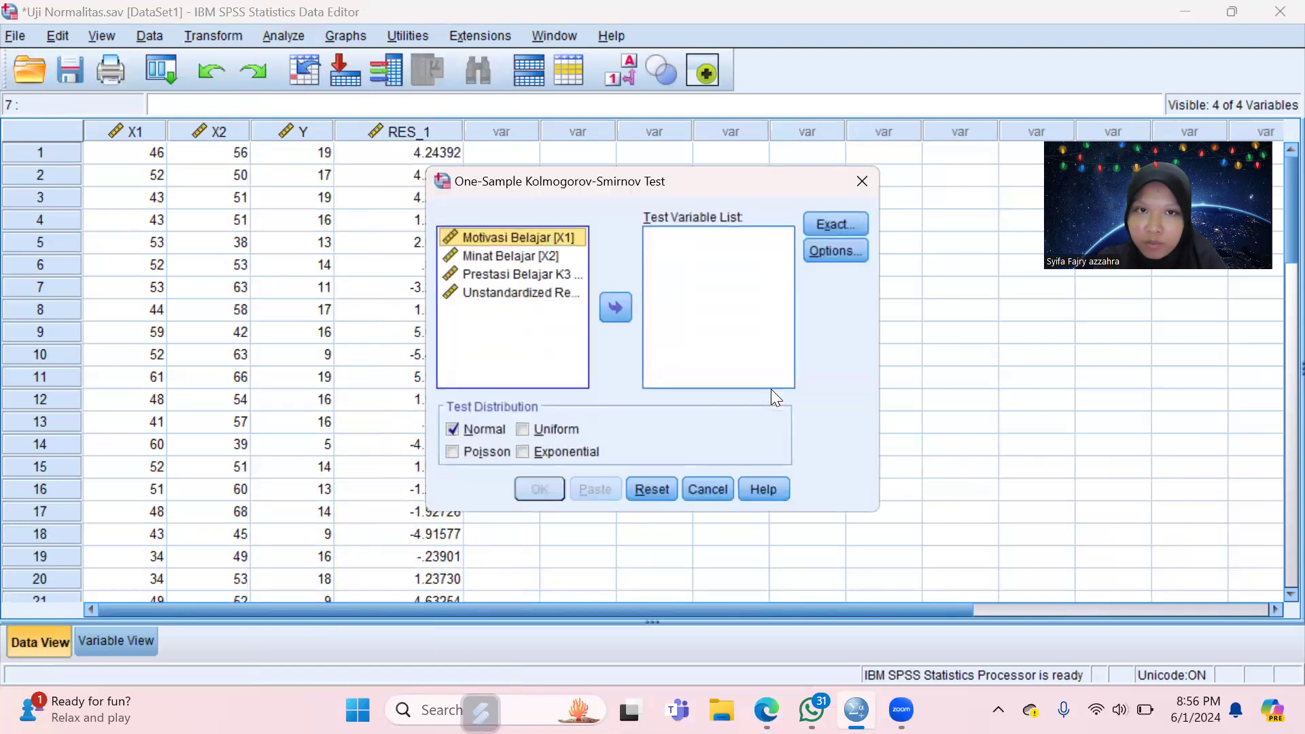
click(512, 295)
click(612, 300)
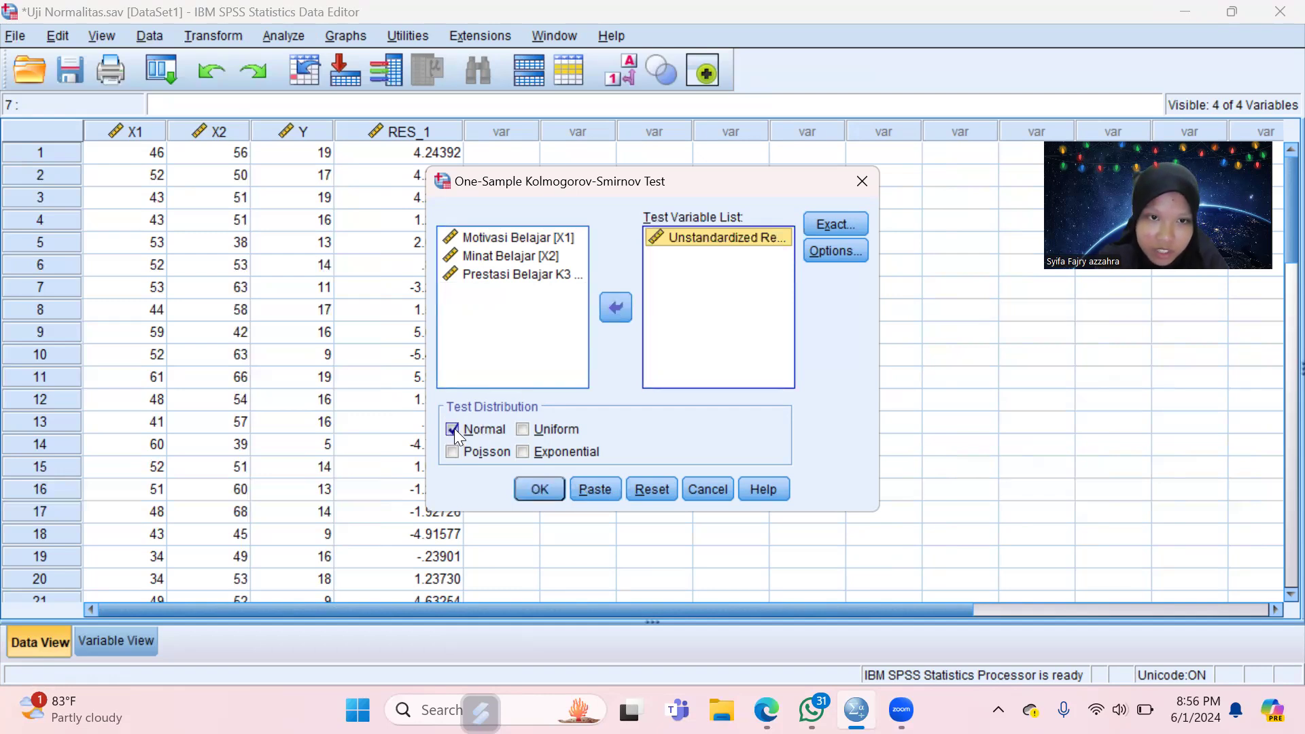
click(534, 498)
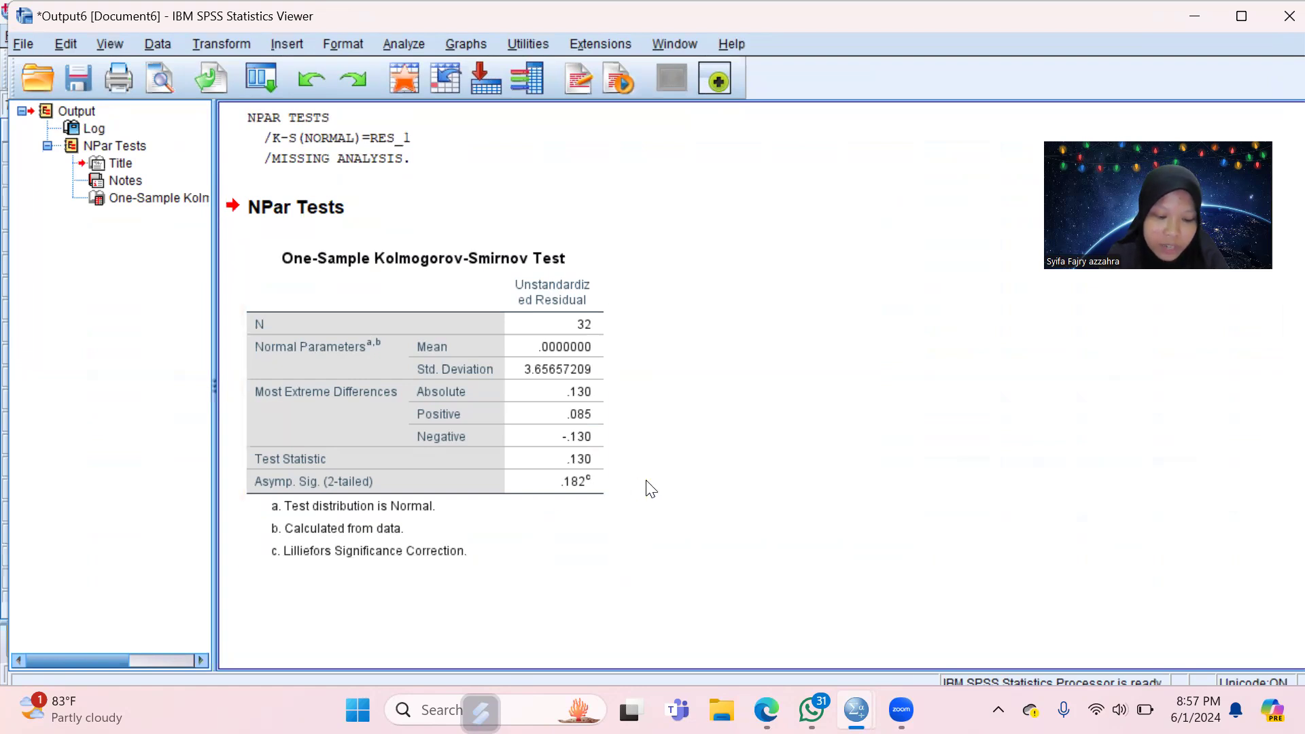
click(541, 474)
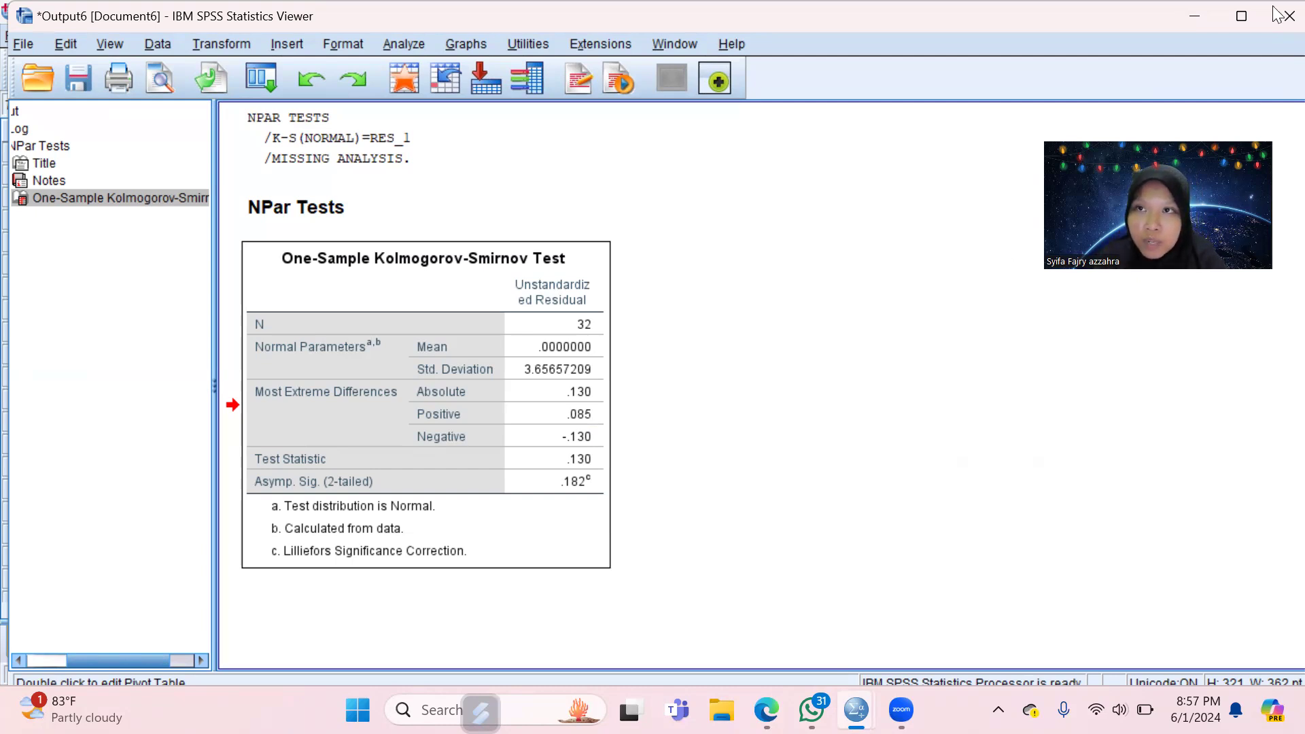
click(1188, 11)
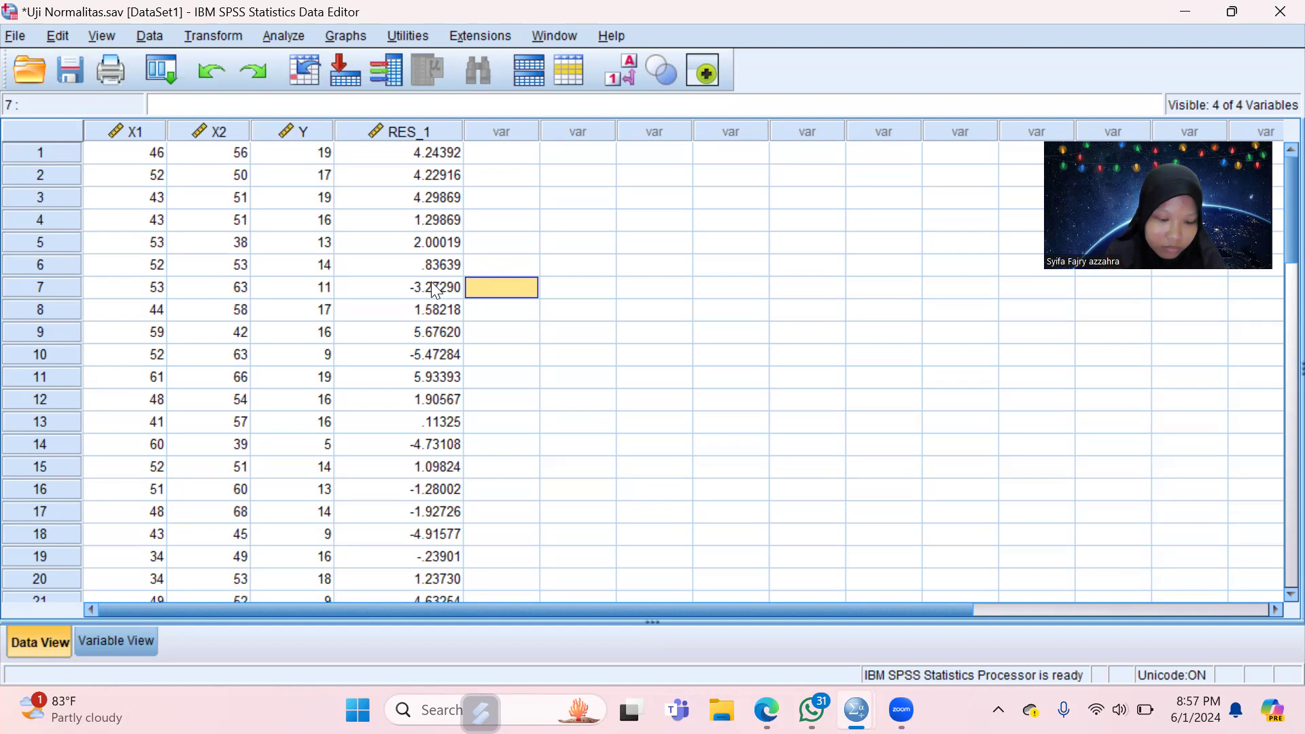
Step: Rerun the linear regression of Prestasi Belajar K3 on both predictors with the normal probability plot of standardized residuals included
click(288, 36)
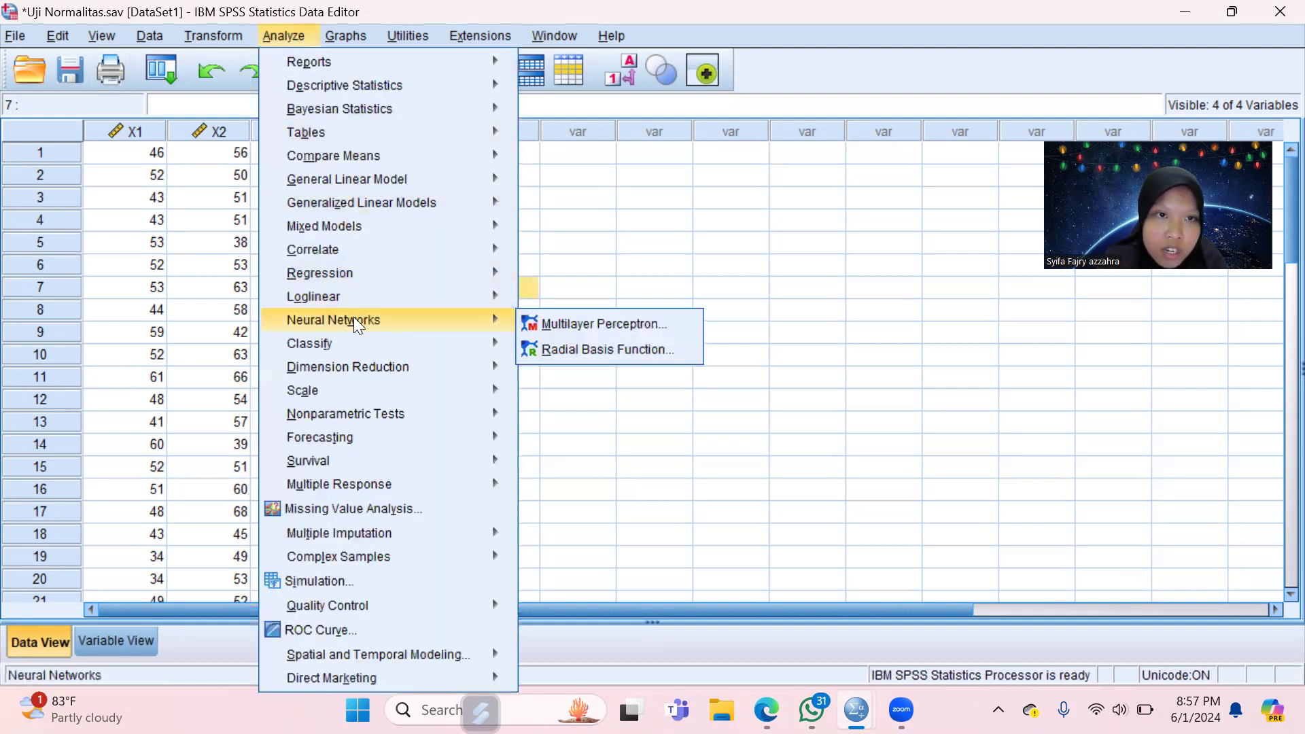
mouse_move(356, 278)
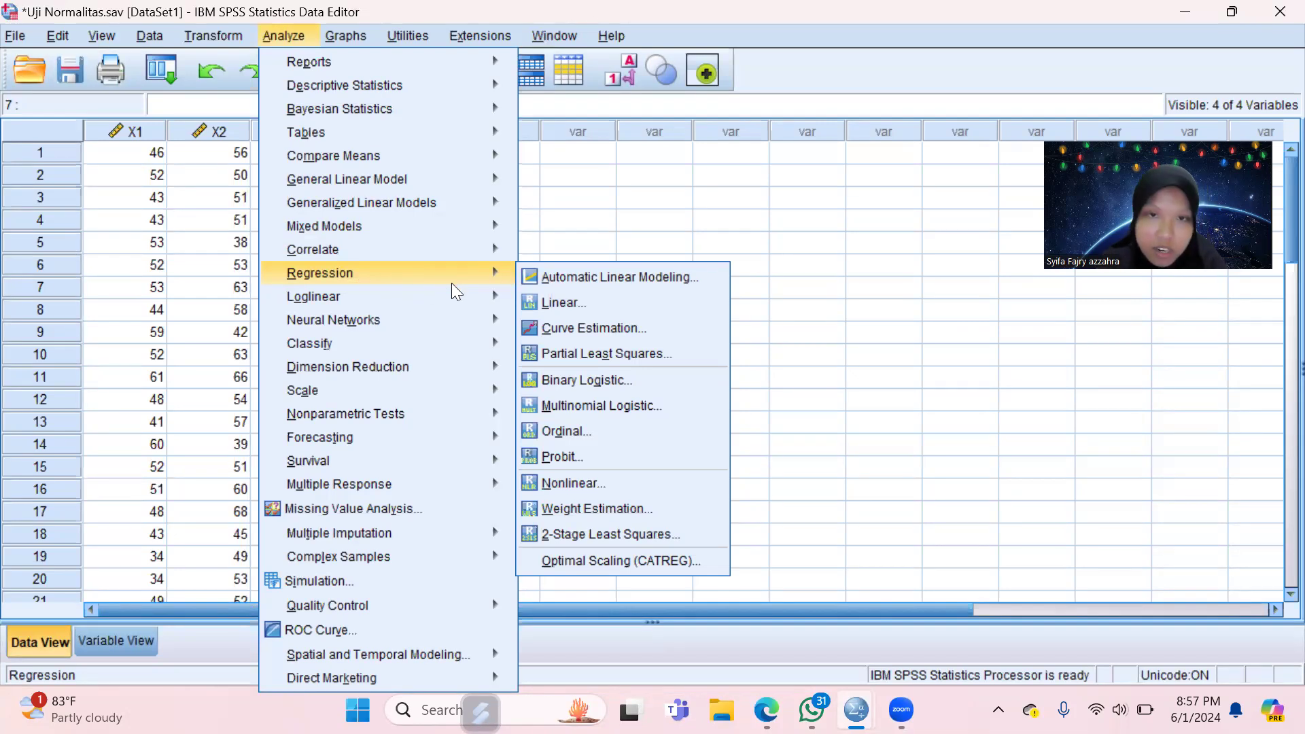
mouse_move(491, 273)
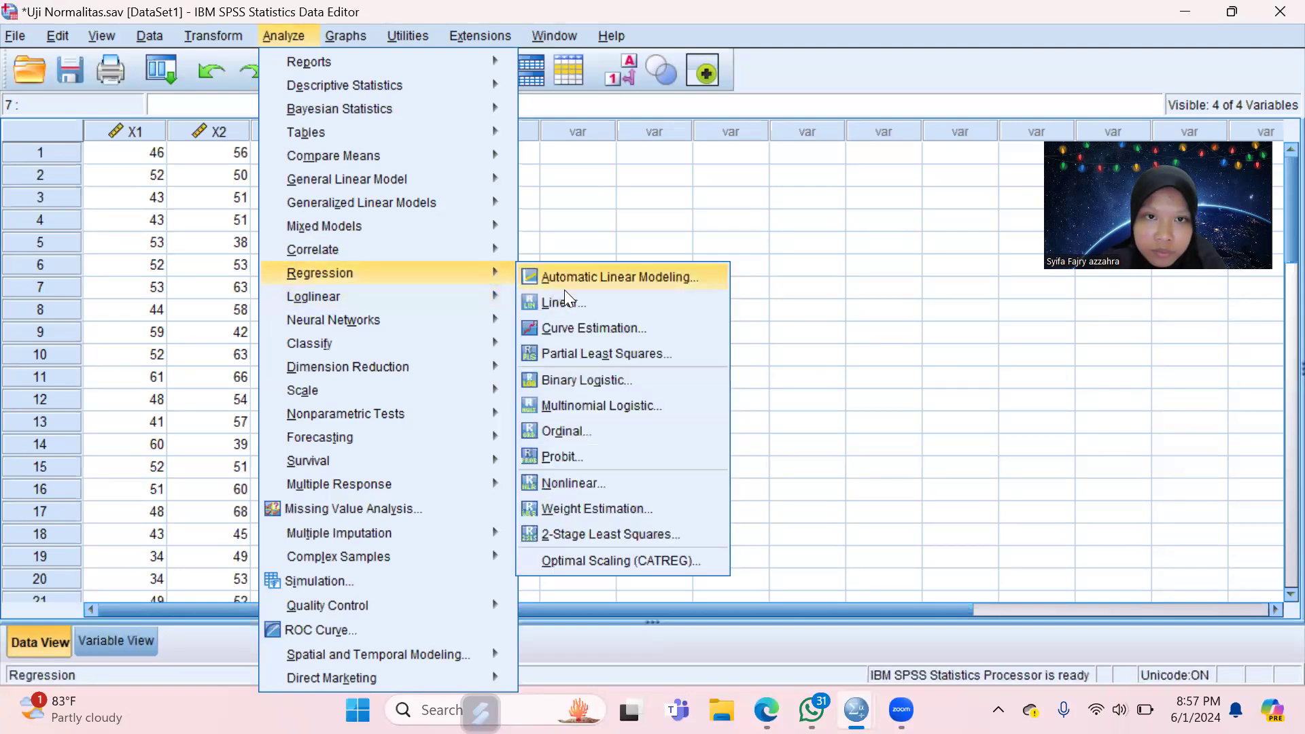
click(570, 300)
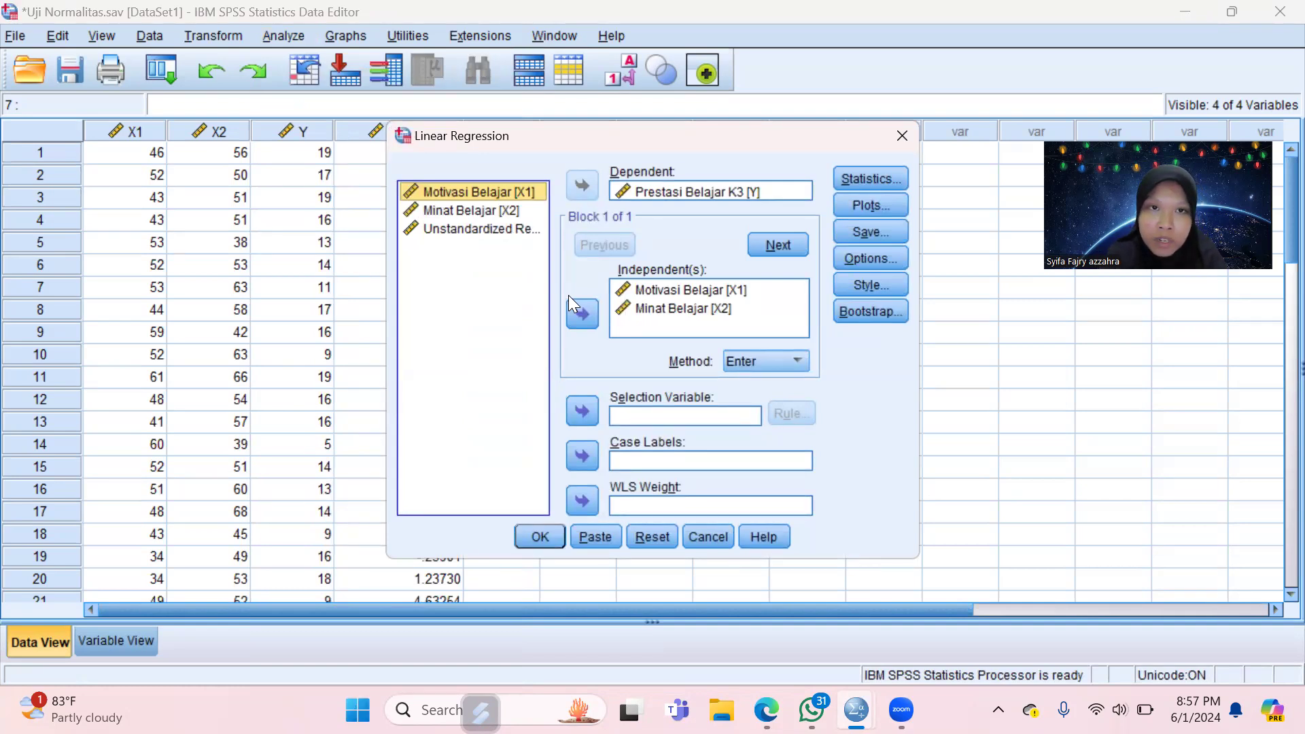
click(499, 230)
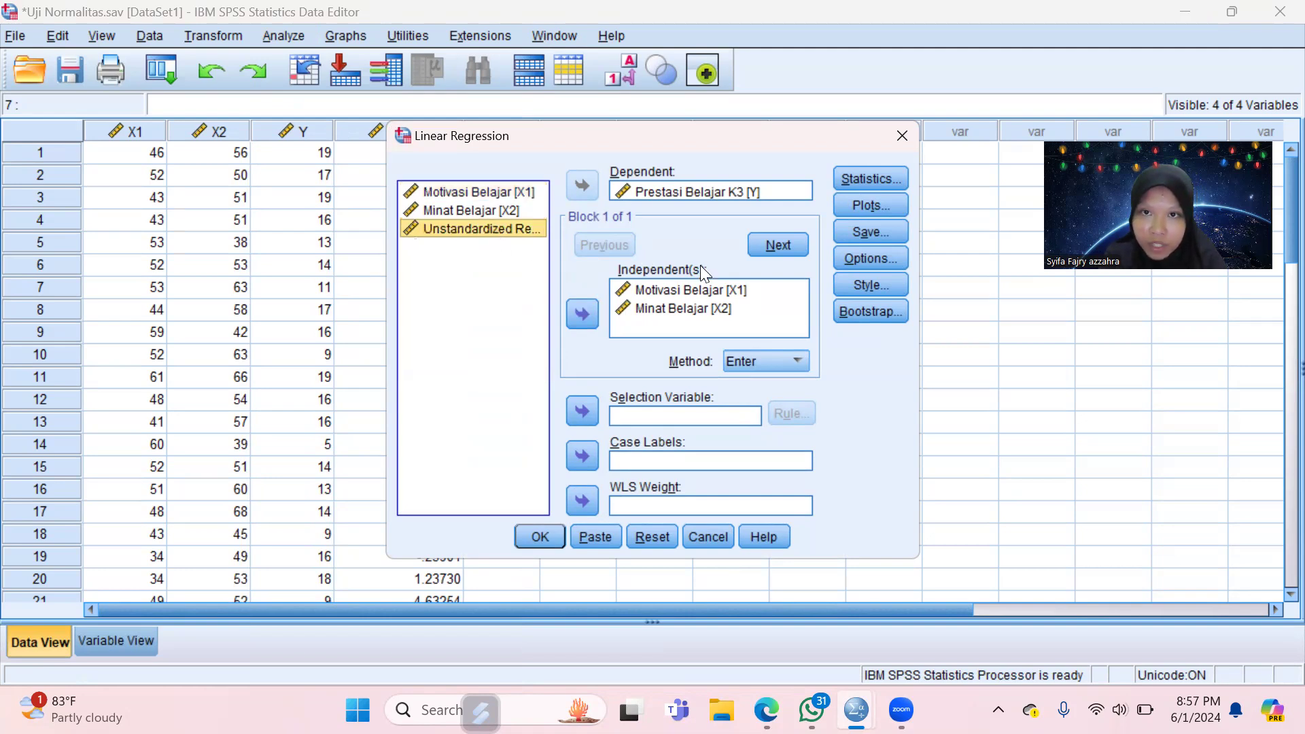
click(854, 207)
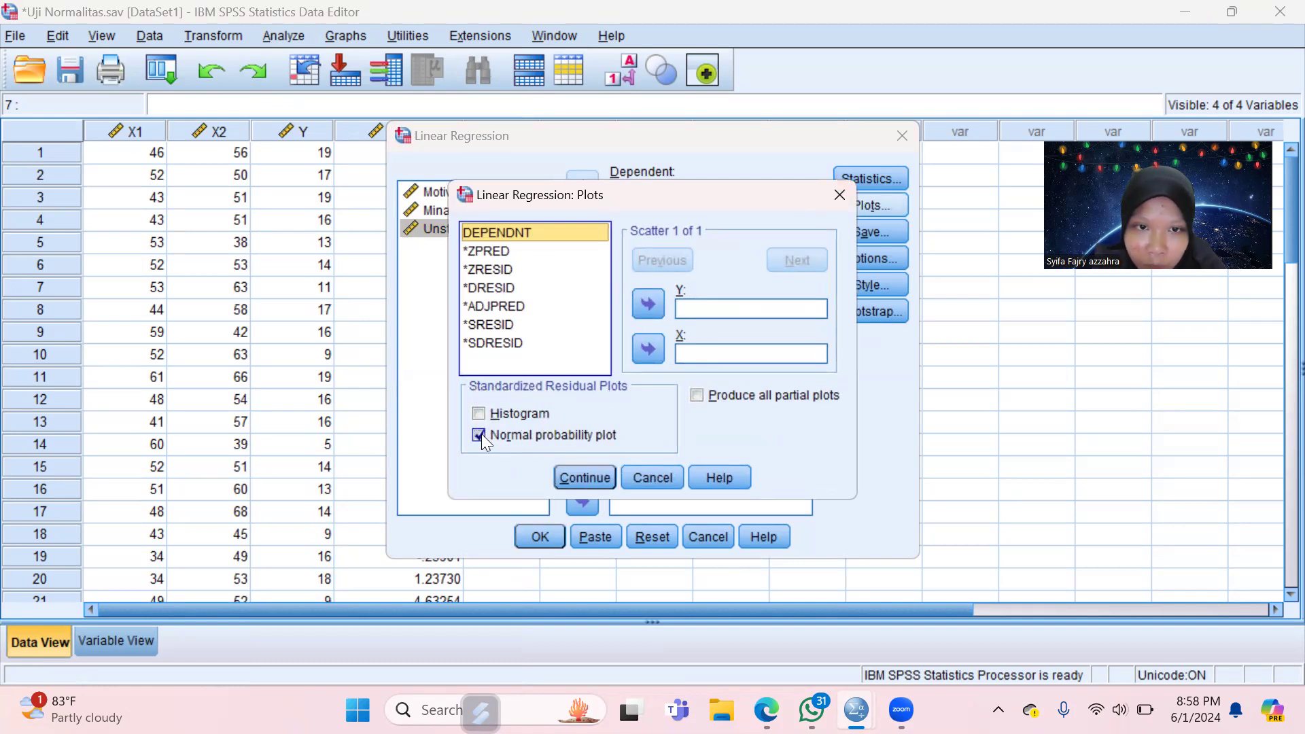
click(585, 477)
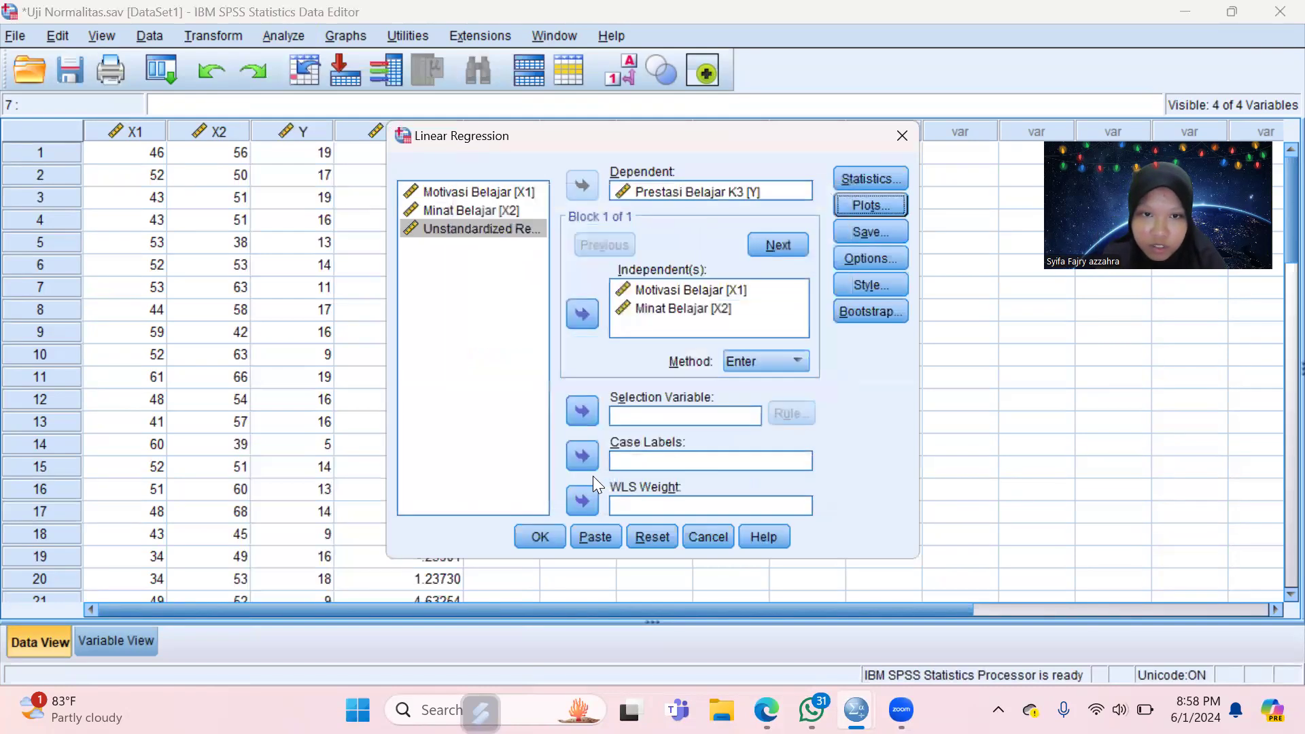
click(533, 543)
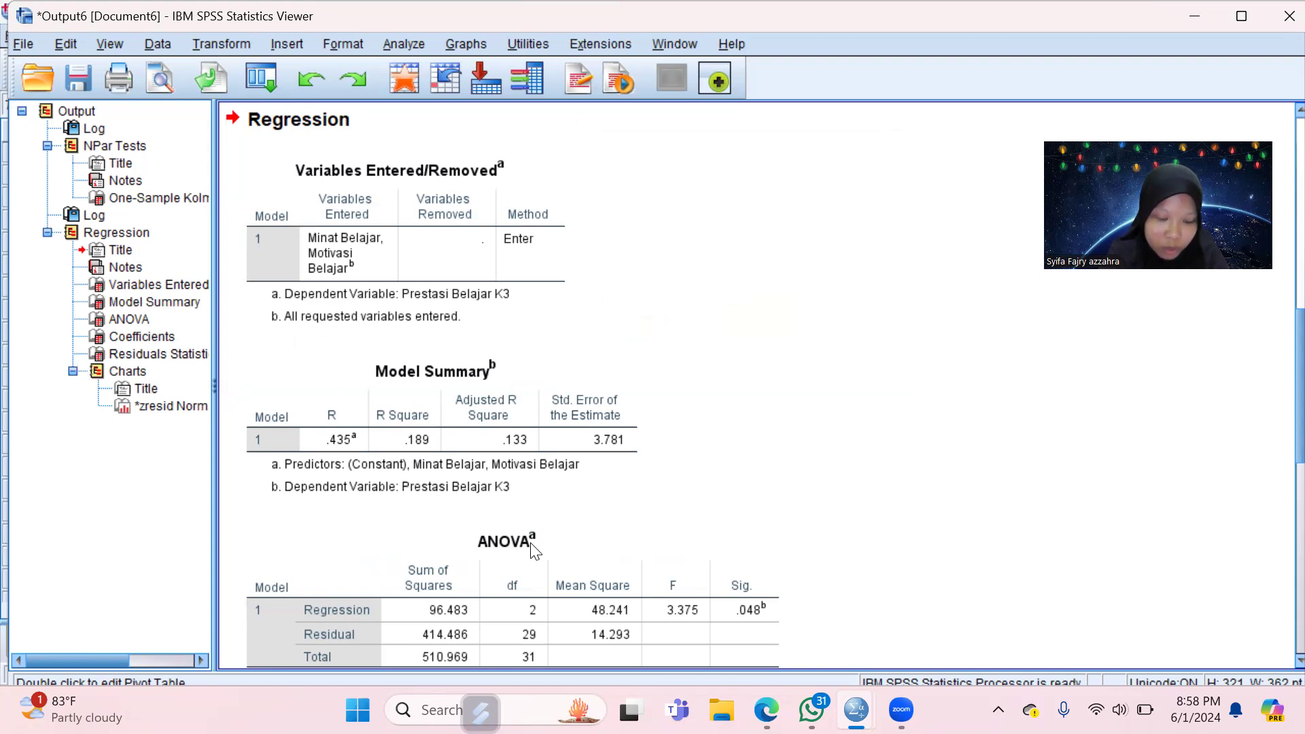
Step: Examine the Normal P-P Plot of Regression Standardized Residual at the end of the regression output
scroll(531, 548, down, 10)
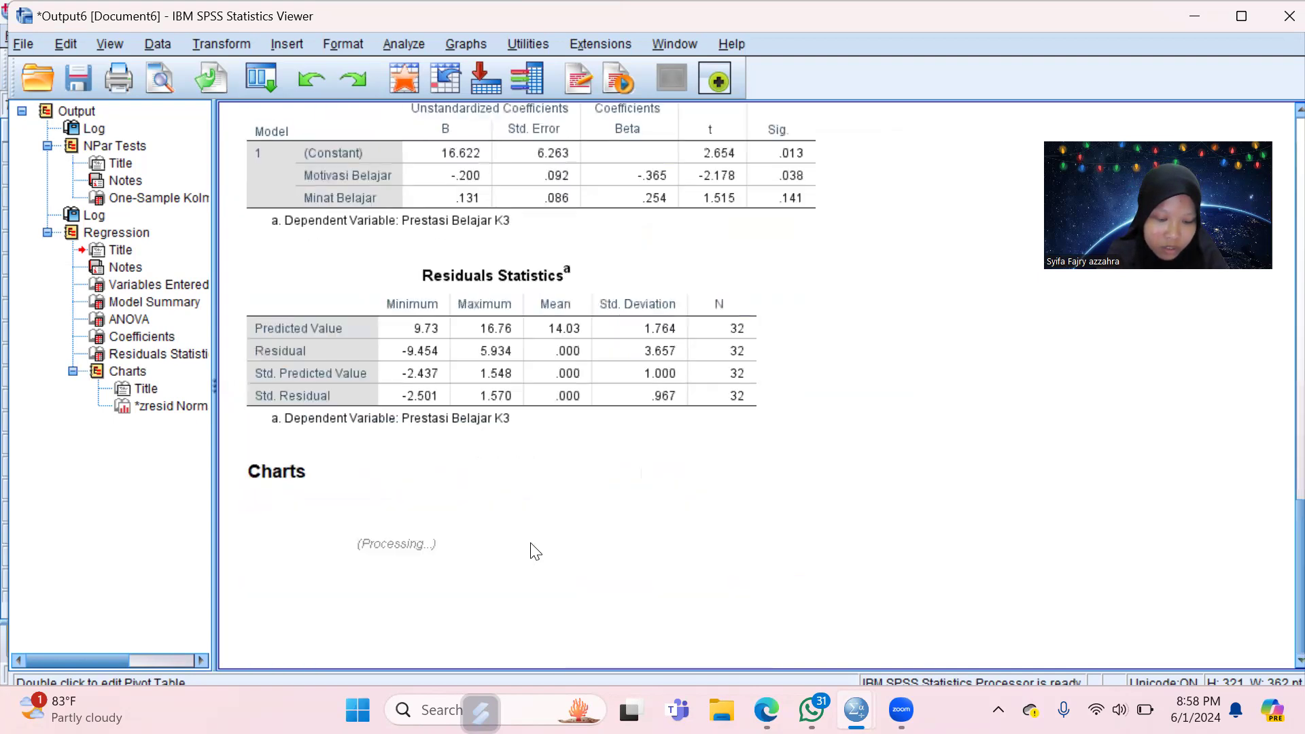
scroll(531, 544, down, 5)
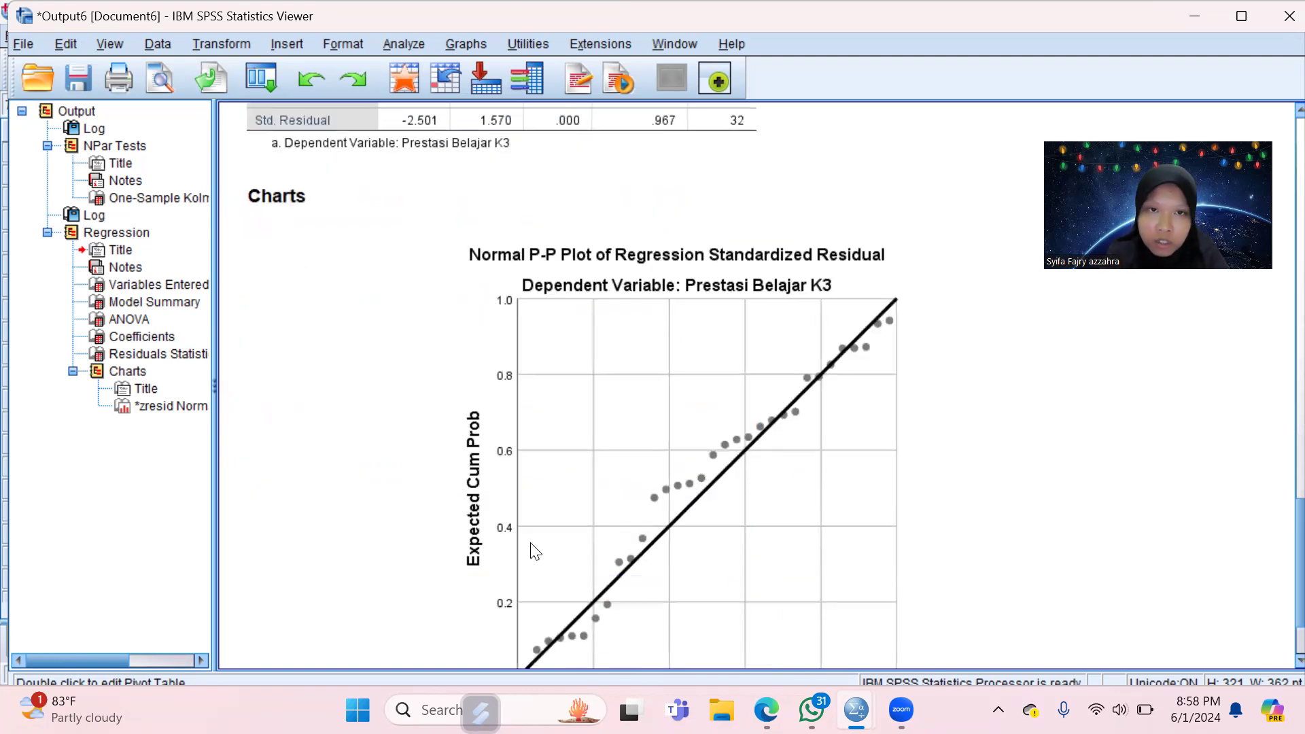
scroll(535, 550, down, 2)
click(565, 438)
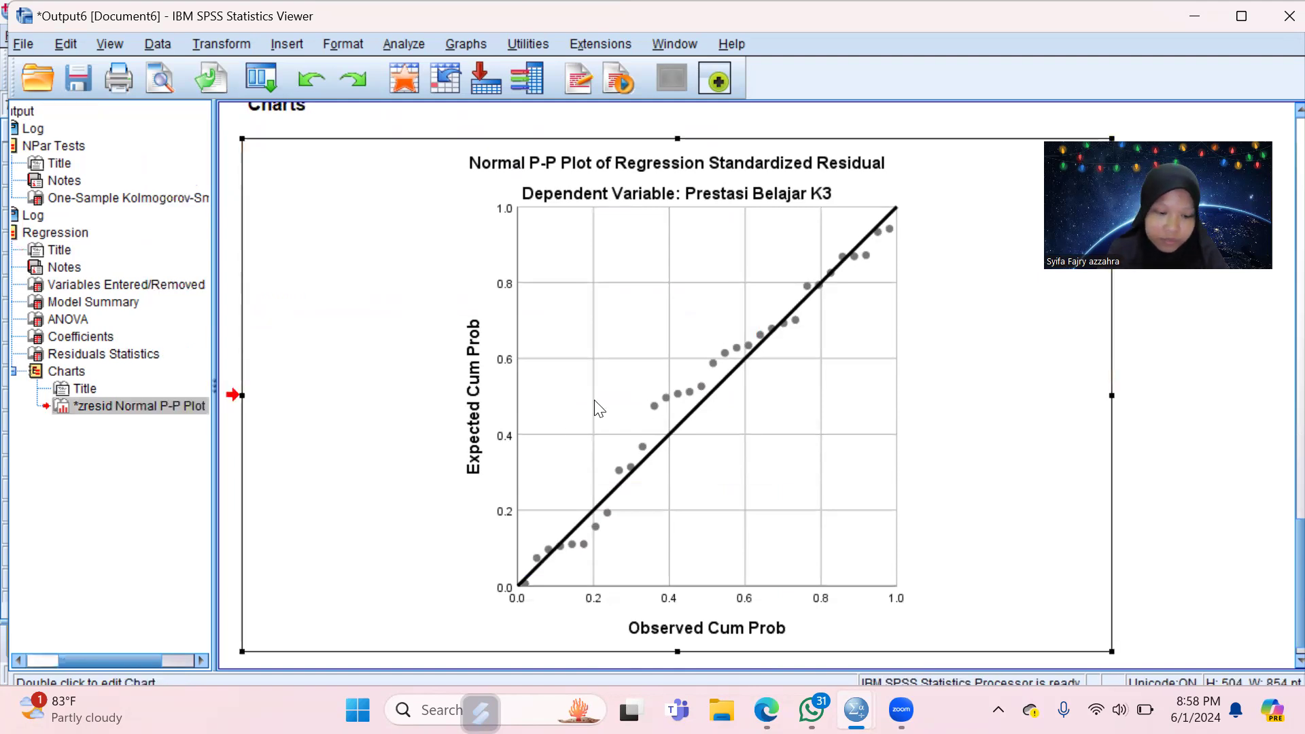